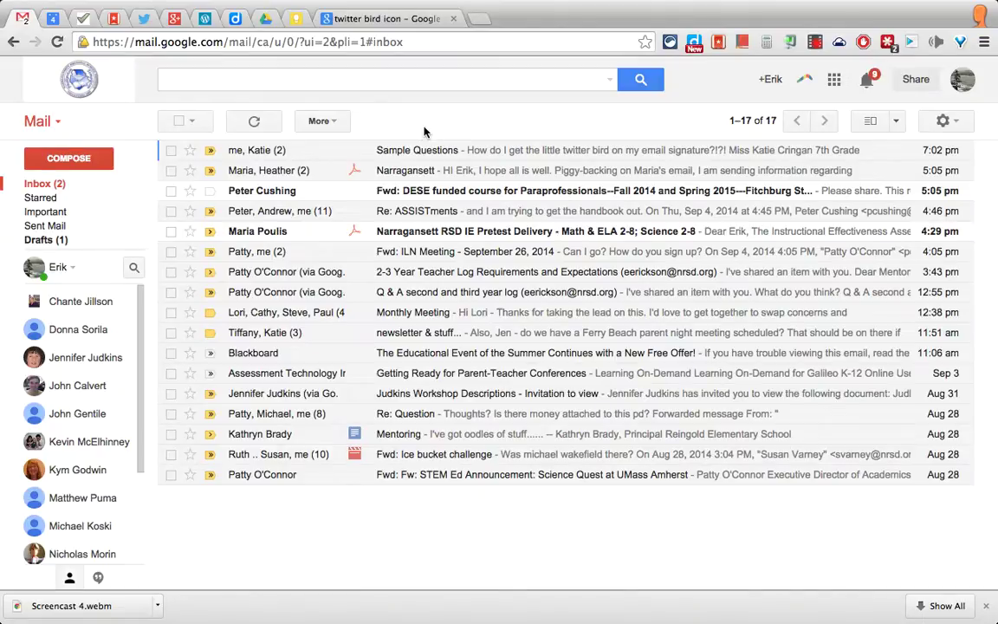
- Preview the signature in a discarded draft, then open General settings at the Signature section
{"action": "left_click", "coordinate": [68, 158]}
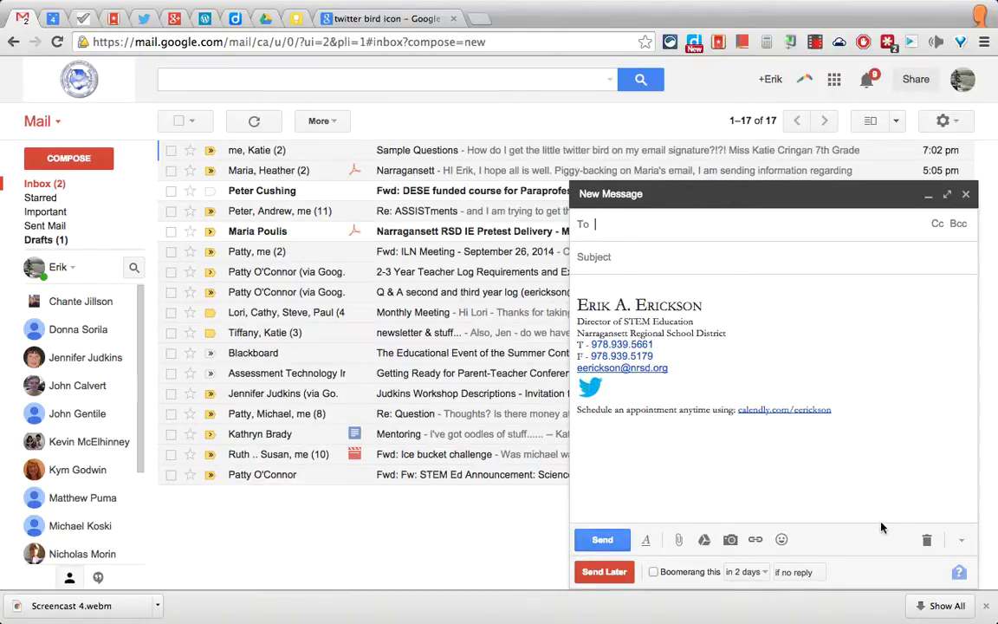
{"action": "left_click", "coordinate": [925, 539]}
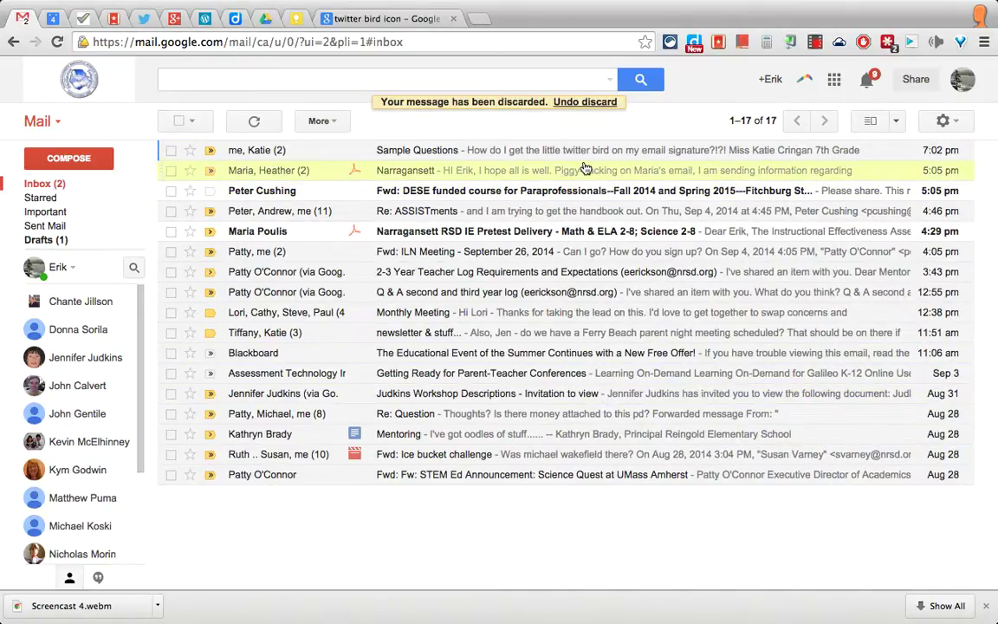
{"action": "left_click", "coordinate": [953, 122]}
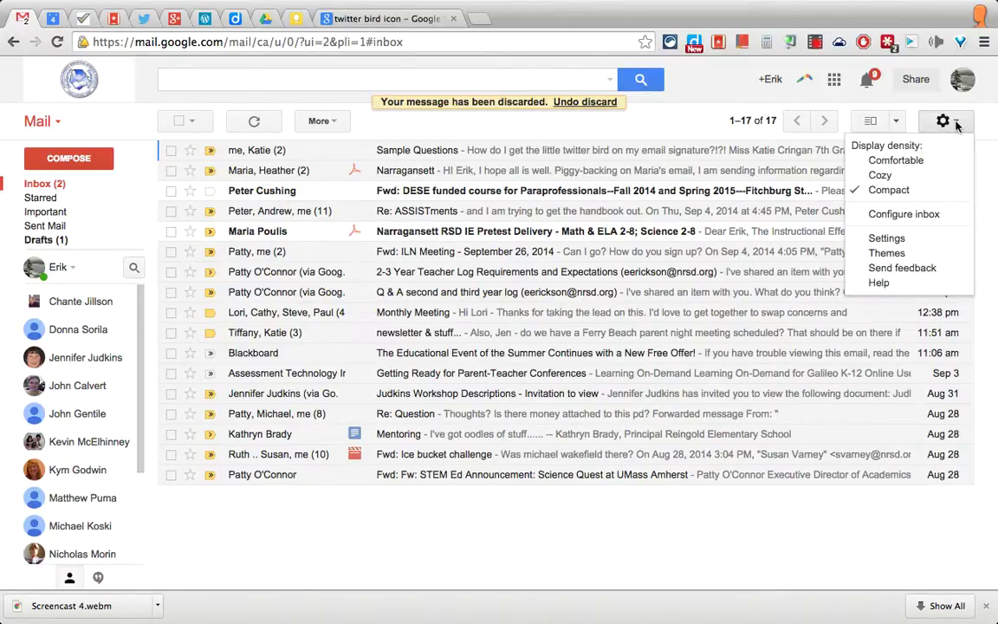
{"action": "left_click", "coordinate": [886, 239]}
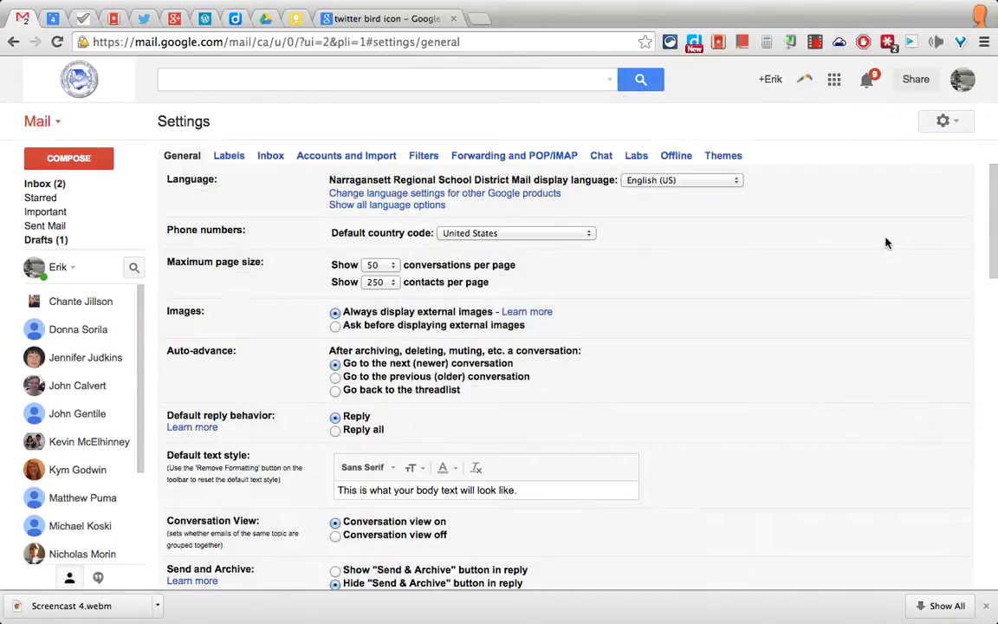
{"action": "scroll", "coordinate": [810, 353], "scroll_direction": "down", "scroll_amount": 10}
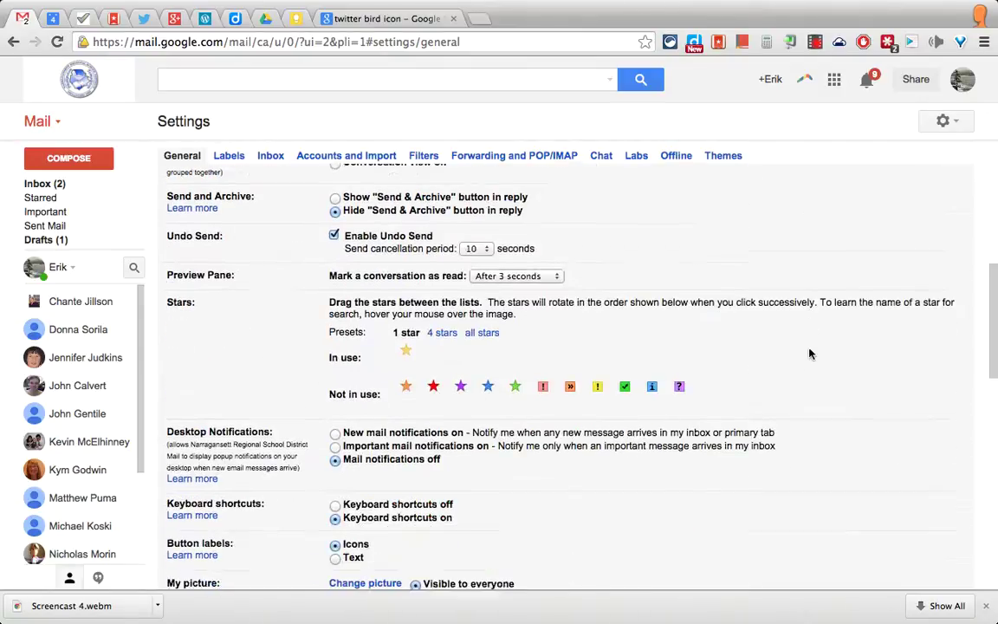
{"action": "scroll", "coordinate": [810, 354], "scroll_direction": "down", "scroll_amount": 3}
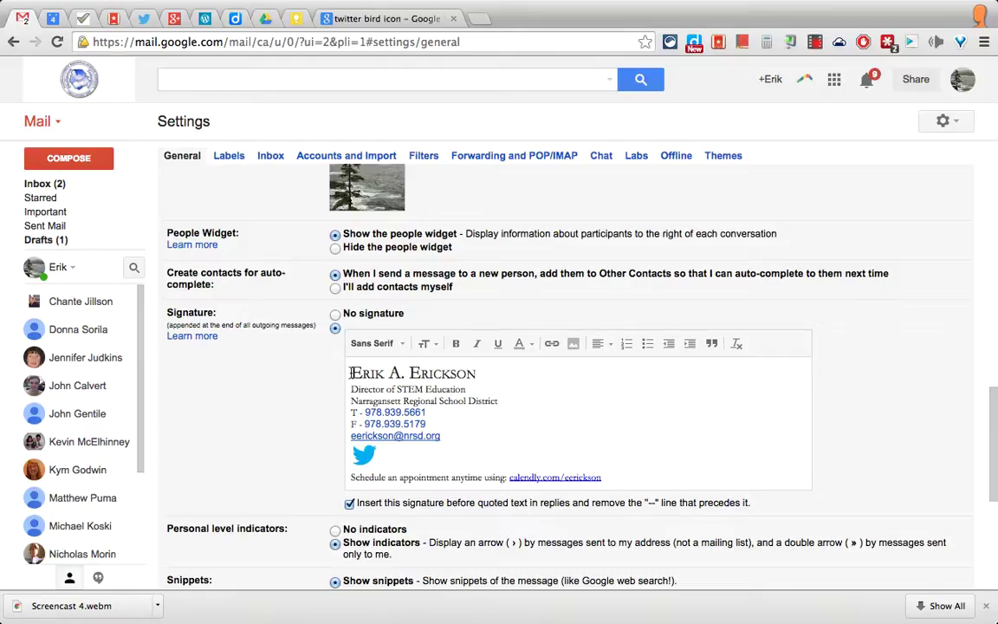
{"action": "left_click_drag", "start_coordinate": [350, 372], "coordinate": [433, 414]}
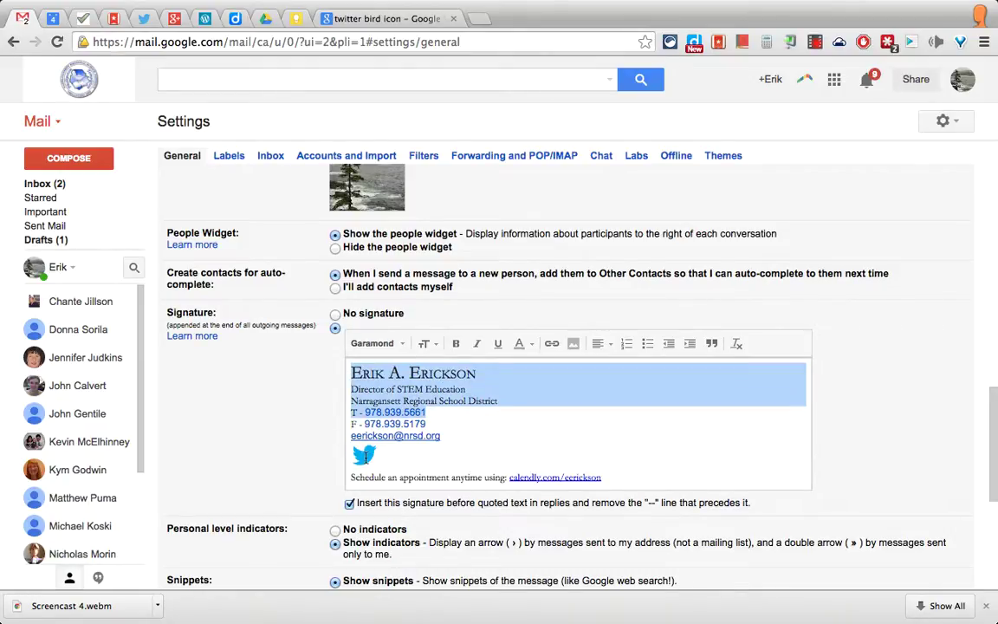
{"action": "left_click", "coordinate": [364, 456]}
{"action": "left_click", "coordinate": [391, 460]}
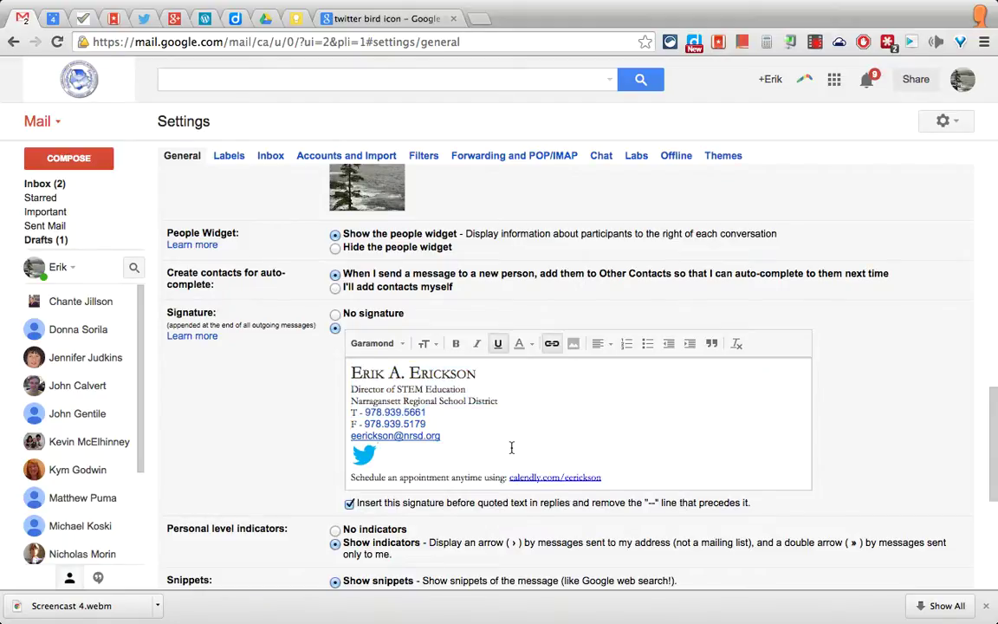
{"action": "left_click", "coordinate": [574, 345]}
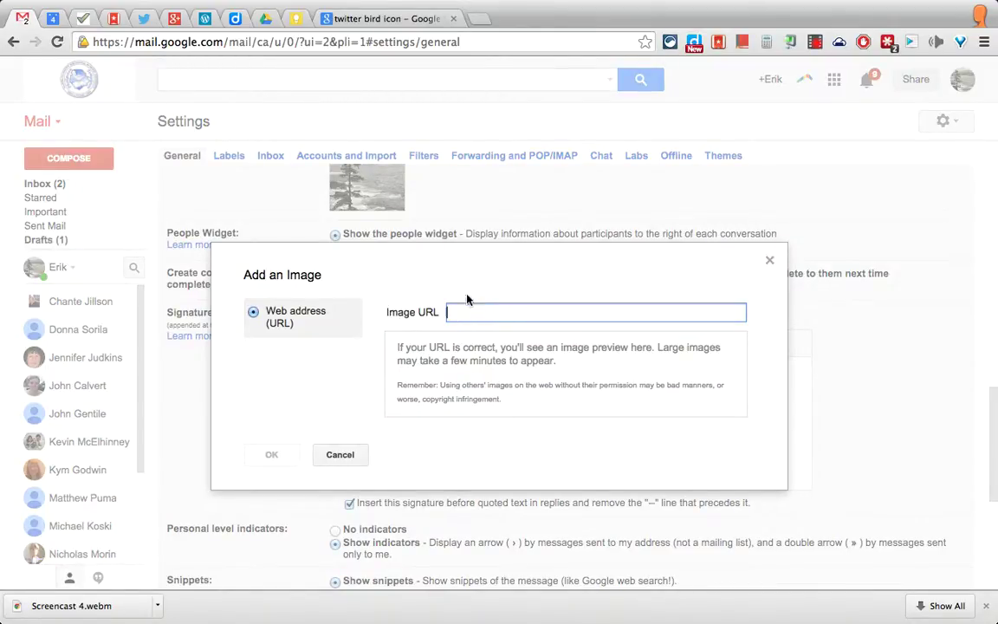
{"action": "left_click", "coordinate": [339, 454]}
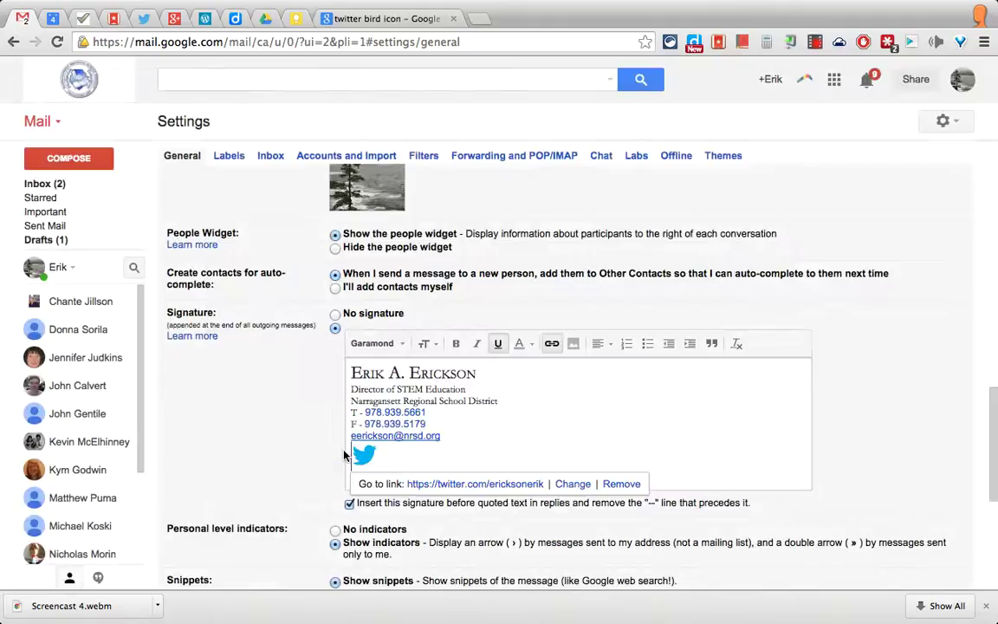
{"action": "left_click", "coordinate": [476, 20]}
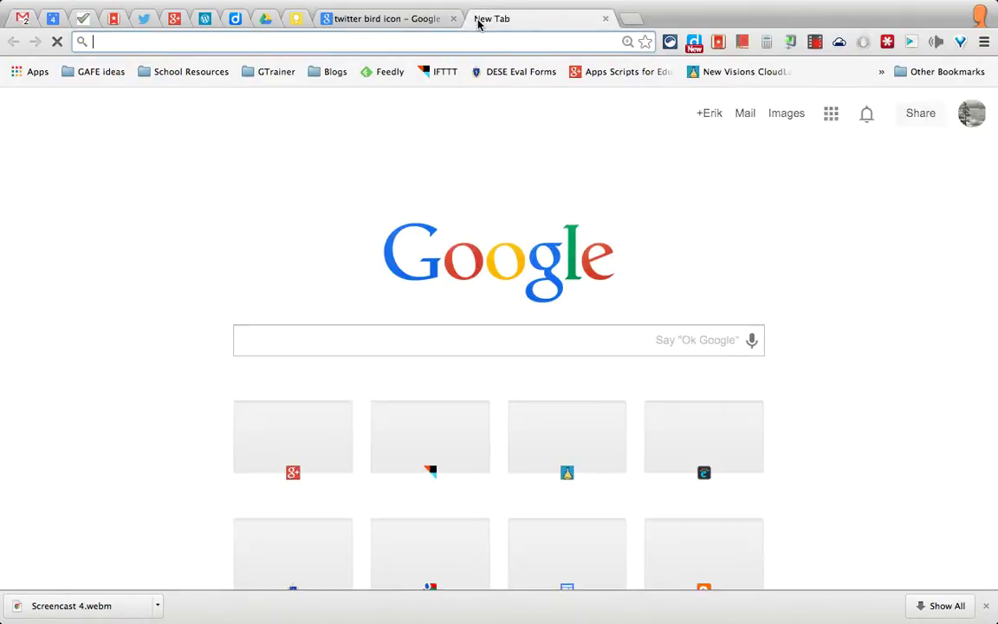
- Search Google for 'twitter bird icon' in a fresh browser tab
{"action": "type", "text": "twitter"}
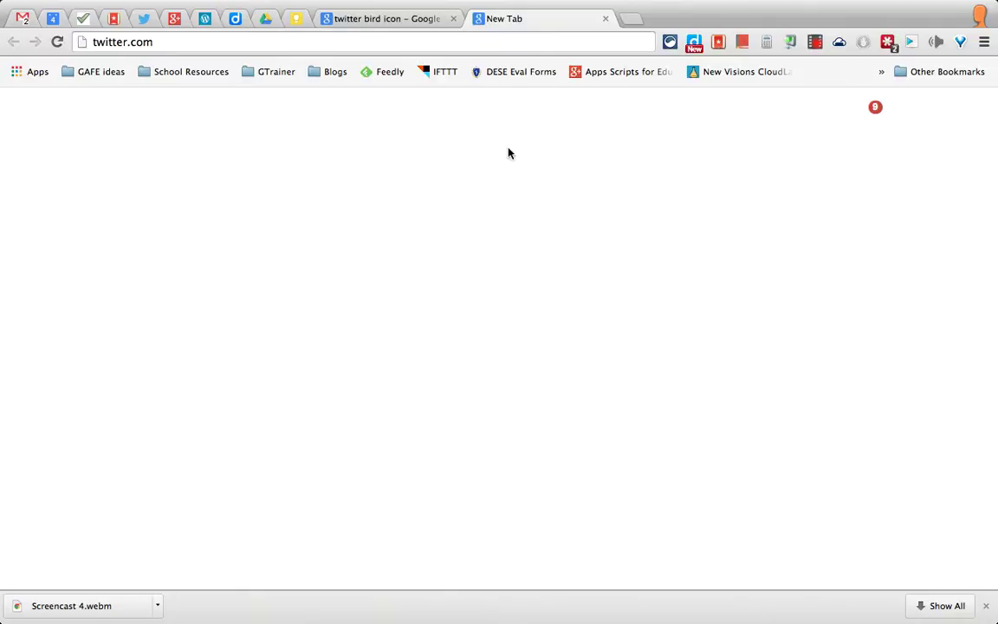
{"action": "left_click", "coordinate": [604, 18]}
{"action": "left_click", "coordinate": [479, 22]}
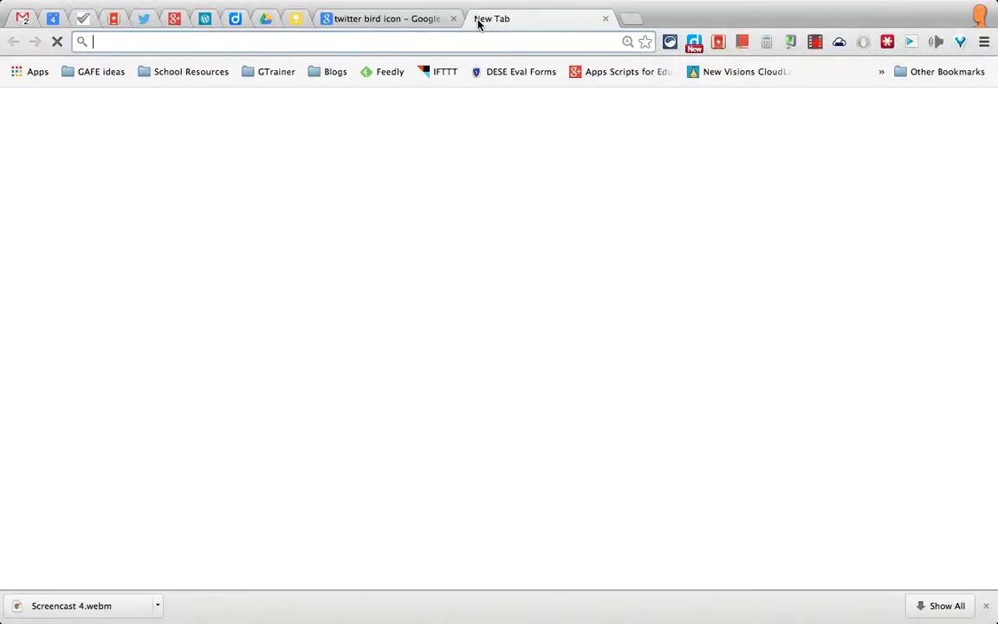
{"action": "type", "text": "twitter brid"}
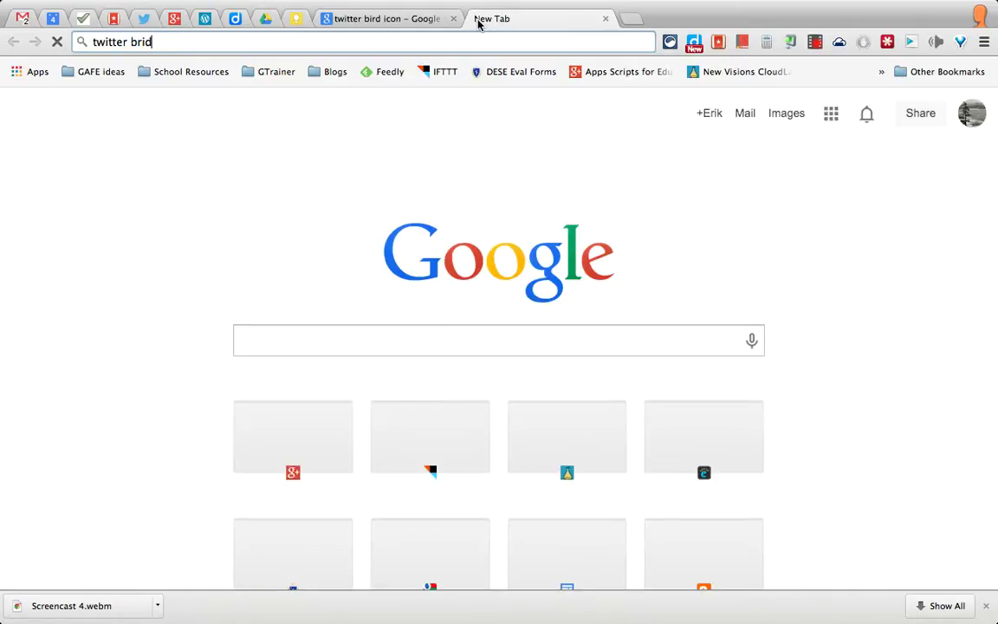
{"action": "key", "text": "BackSpace"}
{"action": "key", "text": "BackSpace"}
{"action": "key", "text": "BackSpace"}
{"action": "type", "text": "ird"}
{"action": "key", "text": "Return"}
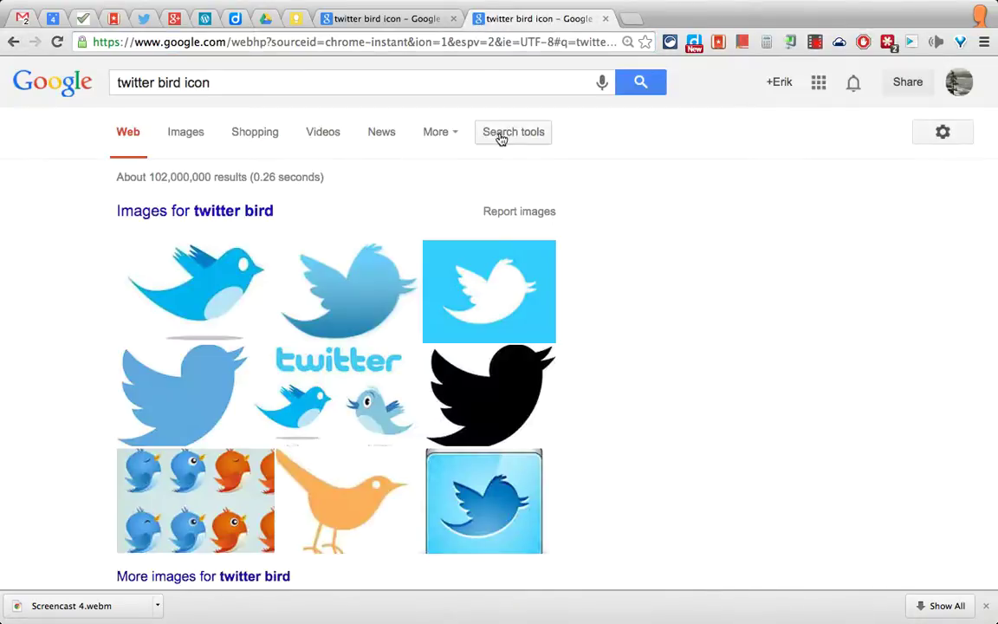
- Filter image results to icon size with dimensions shown, and preview the 44 × 35 bird
{"action": "left_click", "coordinate": [182, 139]}
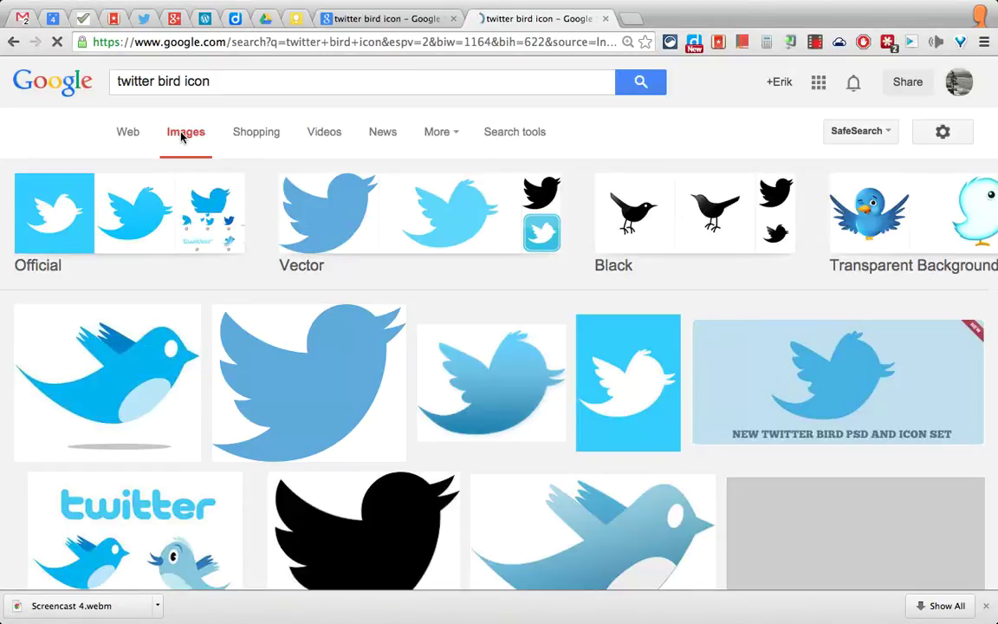
{"action": "left_click", "coordinate": [510, 139]}
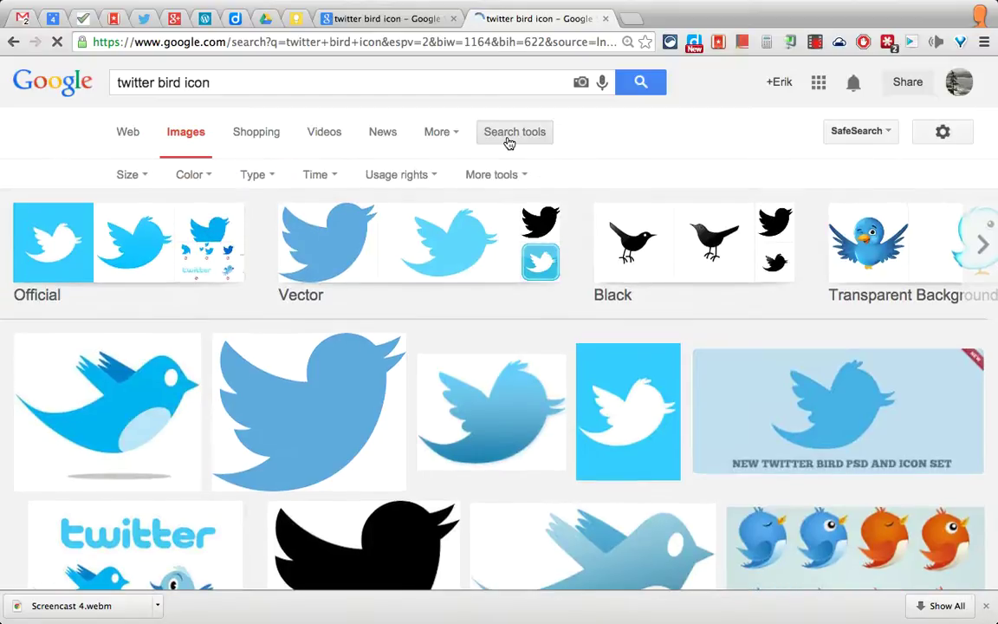
{"action": "left_click", "coordinate": [130, 174]}
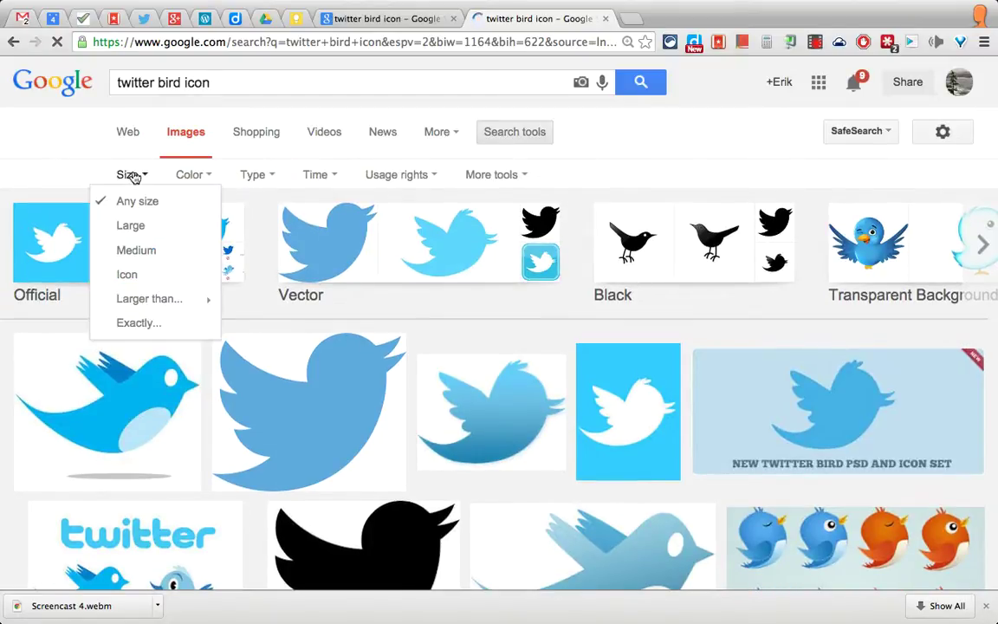
{"action": "left_click", "coordinate": [130, 275]}
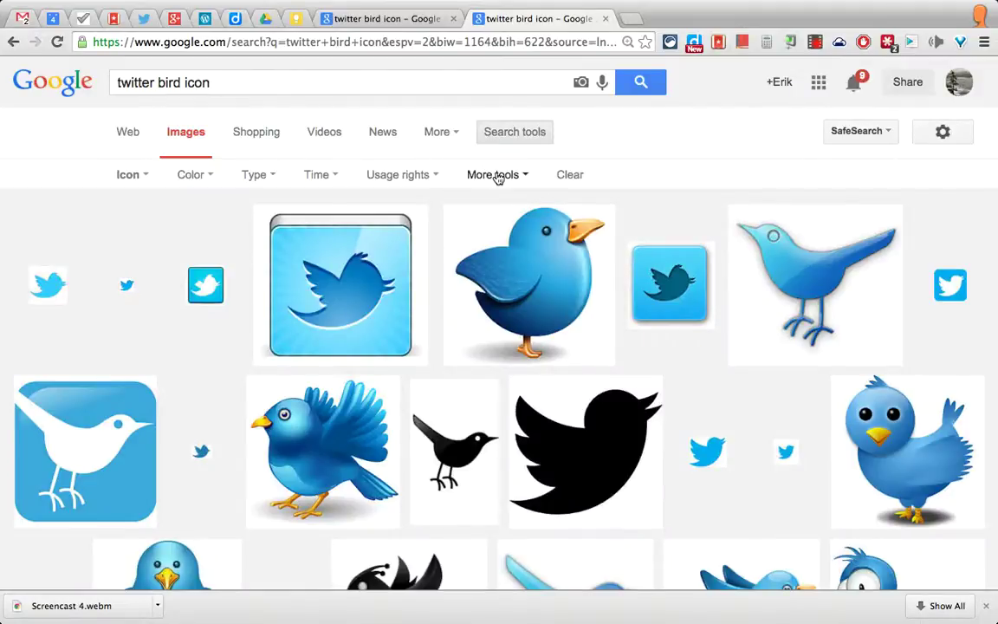
{"action": "left_click", "coordinate": [498, 176]}
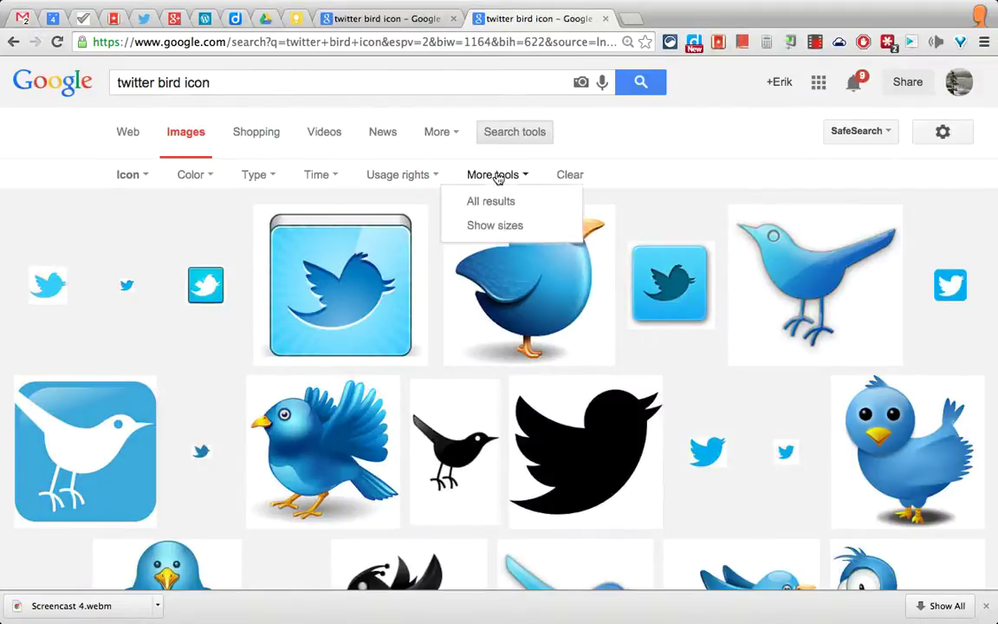
{"action": "left_click", "coordinate": [475, 233]}
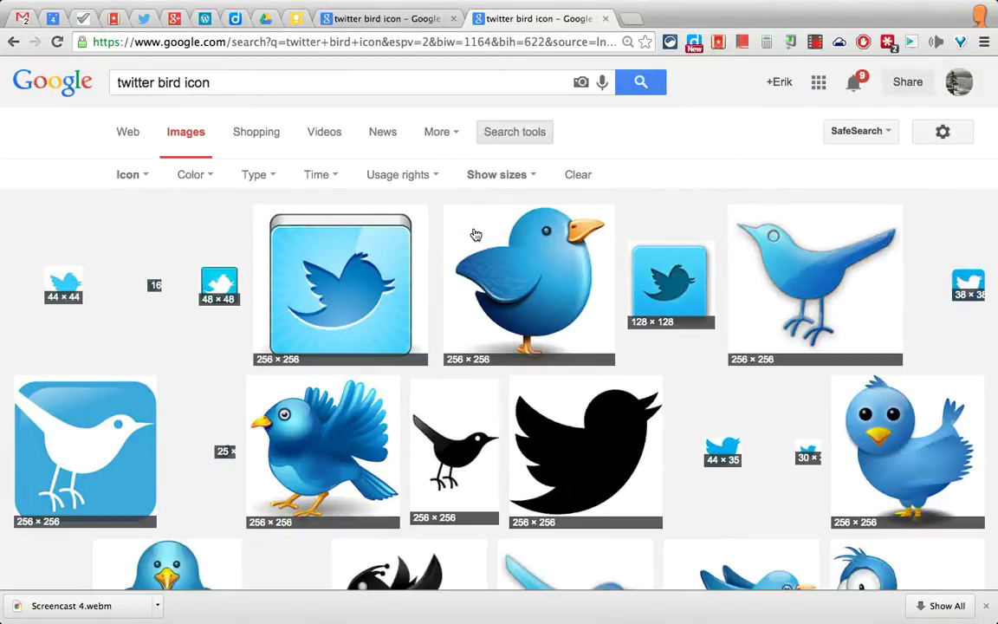
{"action": "left_click", "coordinate": [728, 454]}
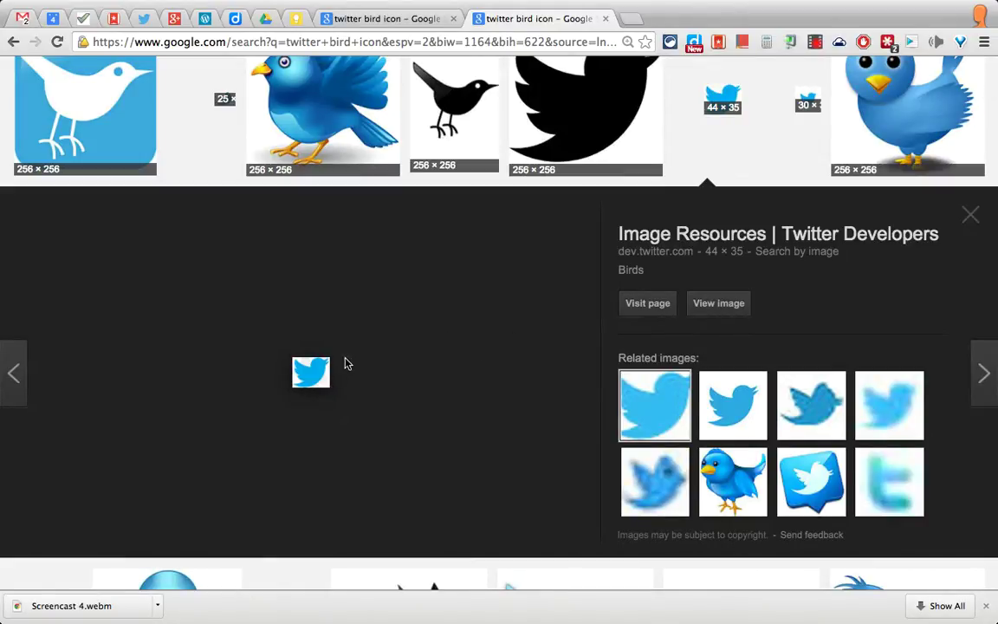
- Open bird_blue_48.png on its own, copy its web address, and close the image tab
{"action": "left_click", "coordinate": [646, 307]}
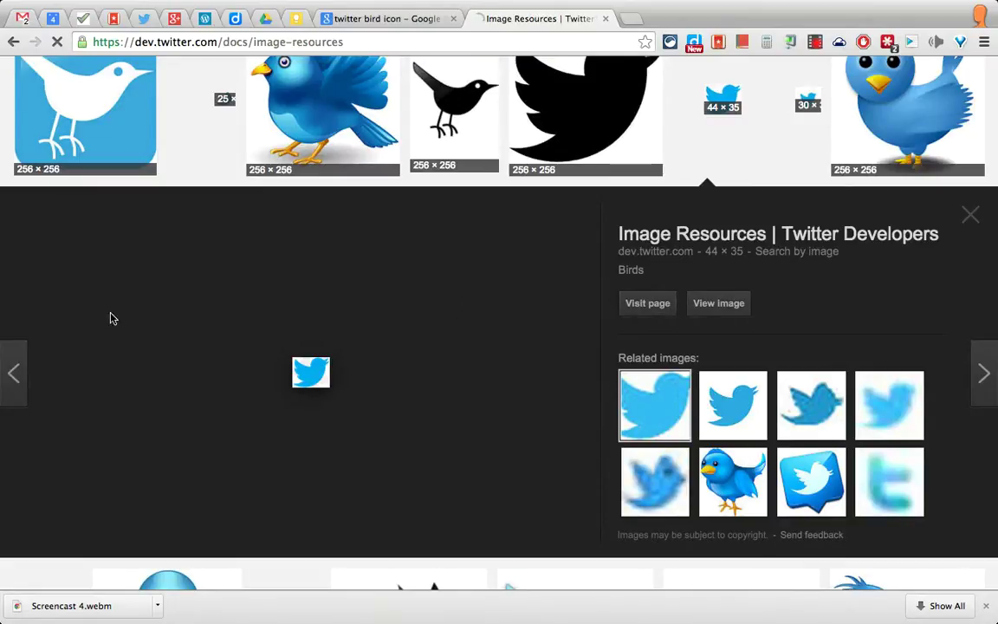
{"action": "left_click", "coordinate": [12, 42]}
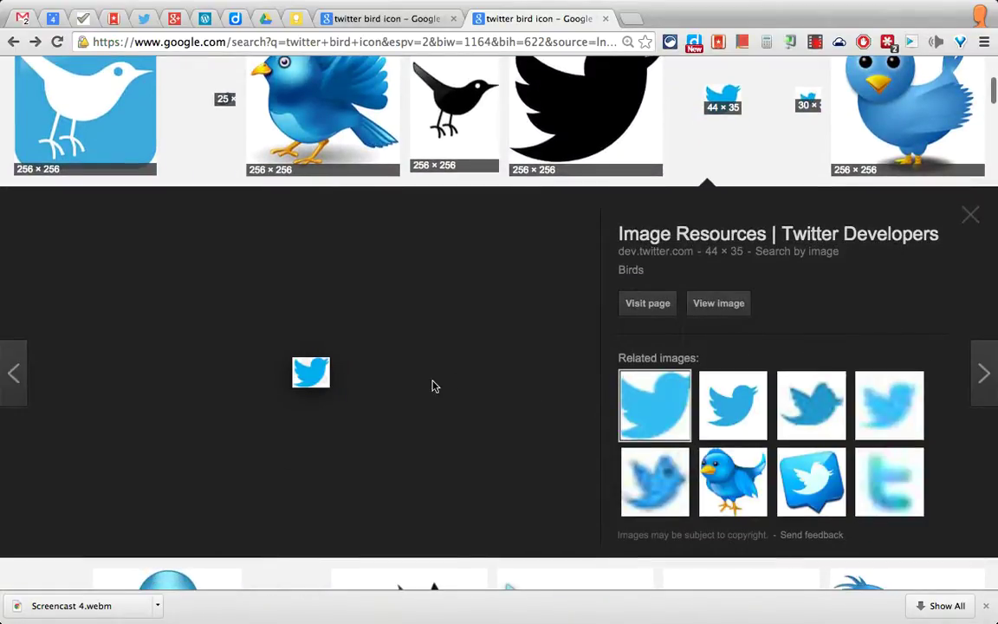
{"action": "left_click", "coordinate": [716, 305]}
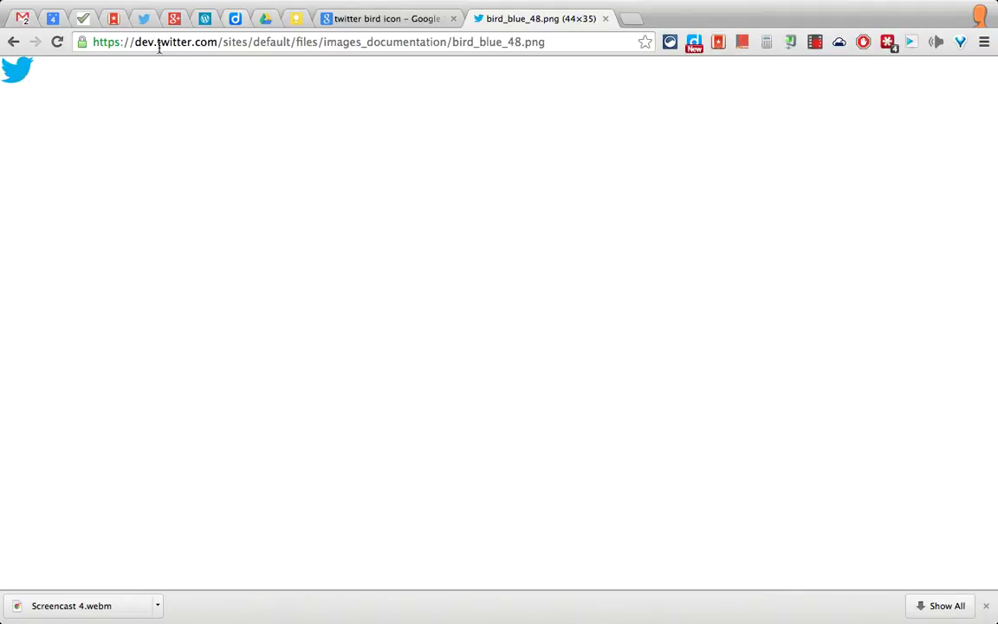
{"action": "left_click", "coordinate": [185, 41]}
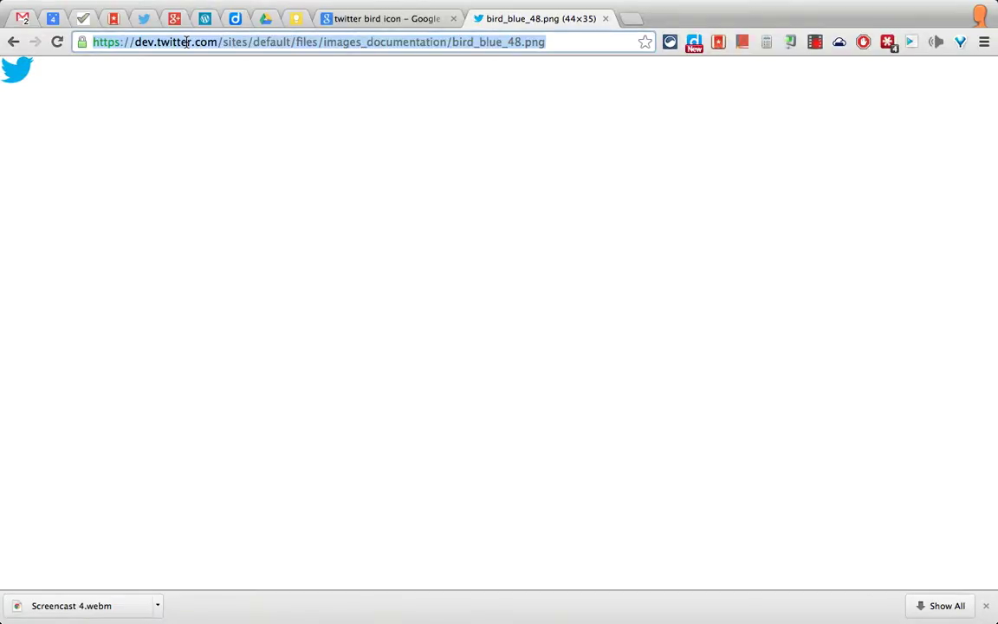
{"action": "left_click", "coordinate": [605, 18]}
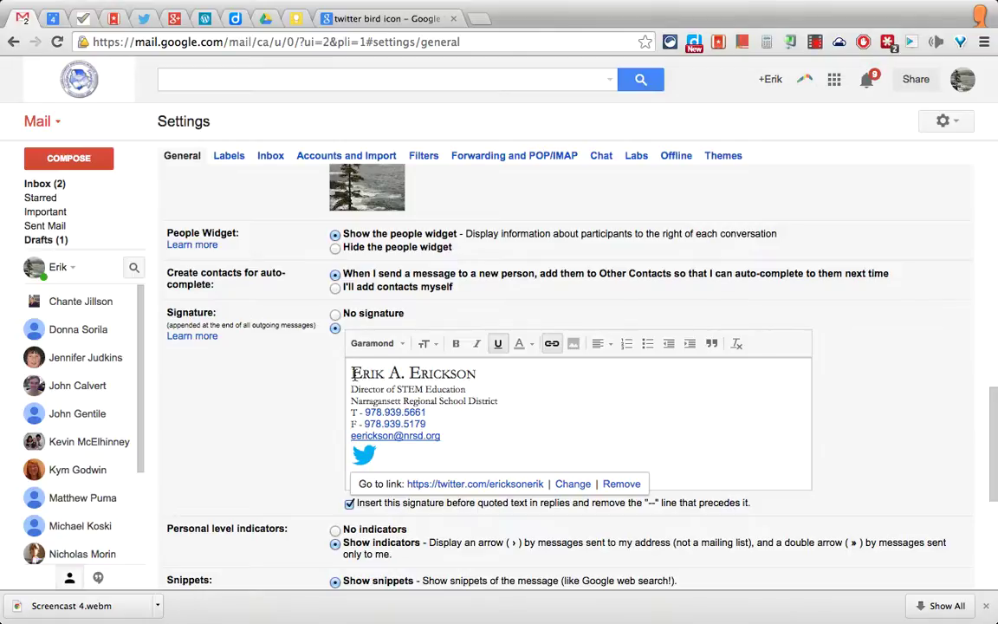
- Insert bird_blue_48.png by its pasted URL on a new first line above the name
{"action": "type", "text": "Schedule an appointment anytime using: calendly.com/eerickson"}
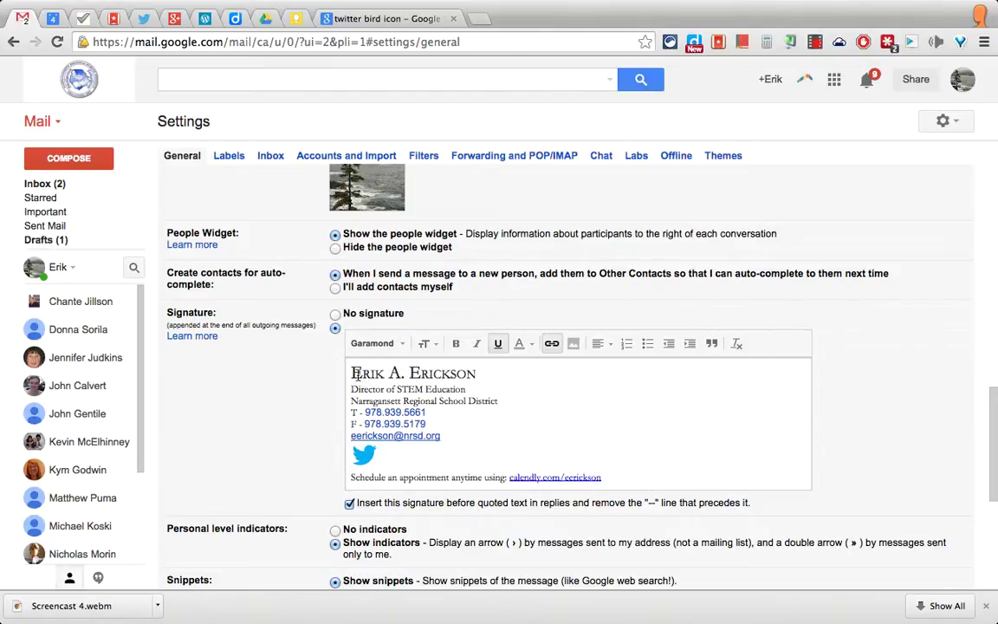
{"action": "left_click", "coordinate": [353, 373]}
{"action": "key", "text": "Return"}
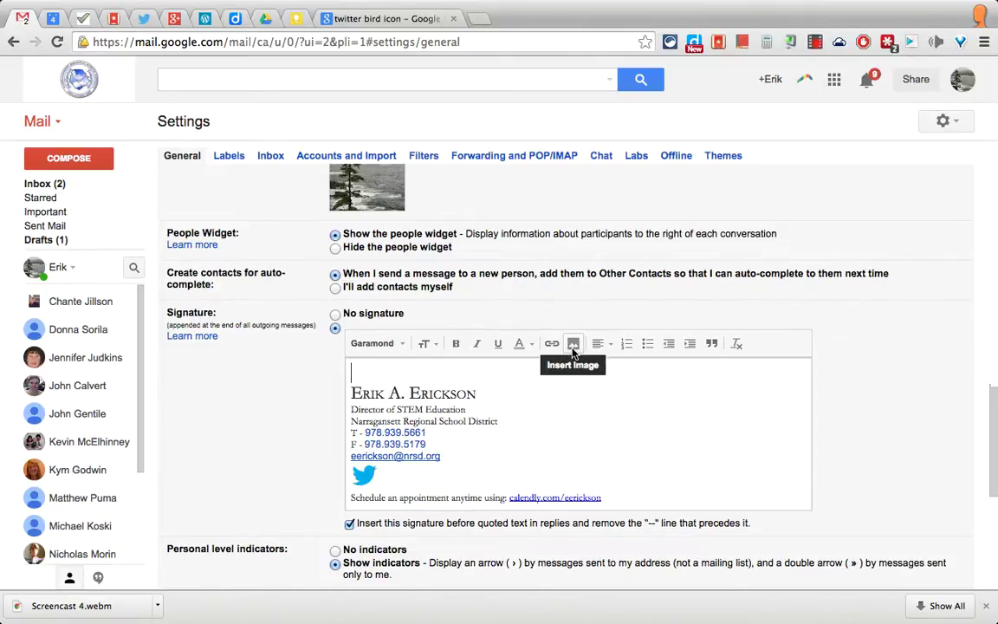
{"action": "left_click", "coordinate": [572, 346]}
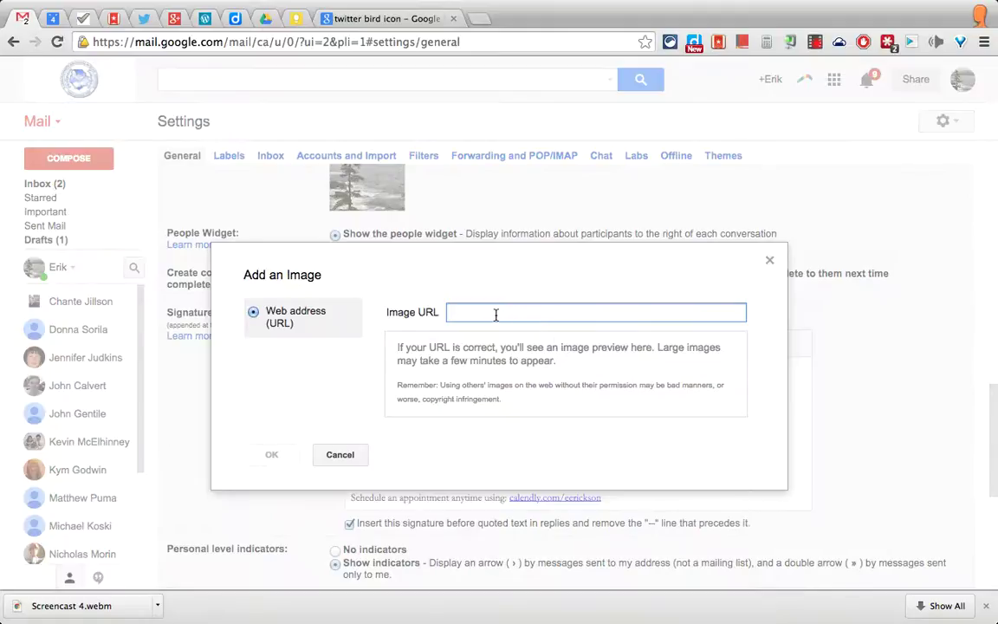
{"action": "type", "text": "https://about.twitter.com/sites/default/files/images_documentation/bird_blue_48.png"}
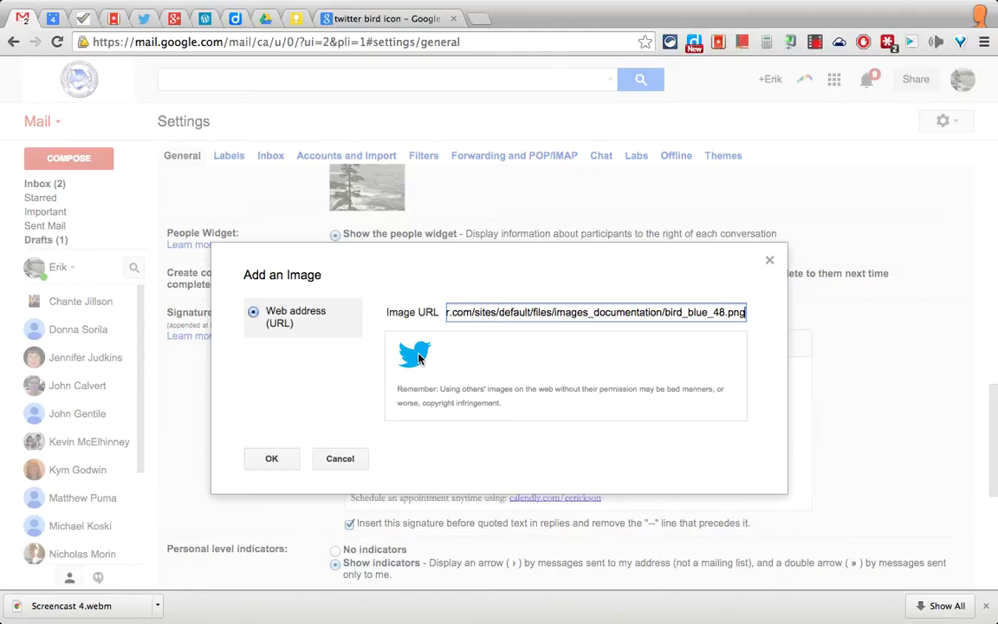
{"action": "left_click", "coordinate": [274, 459]}
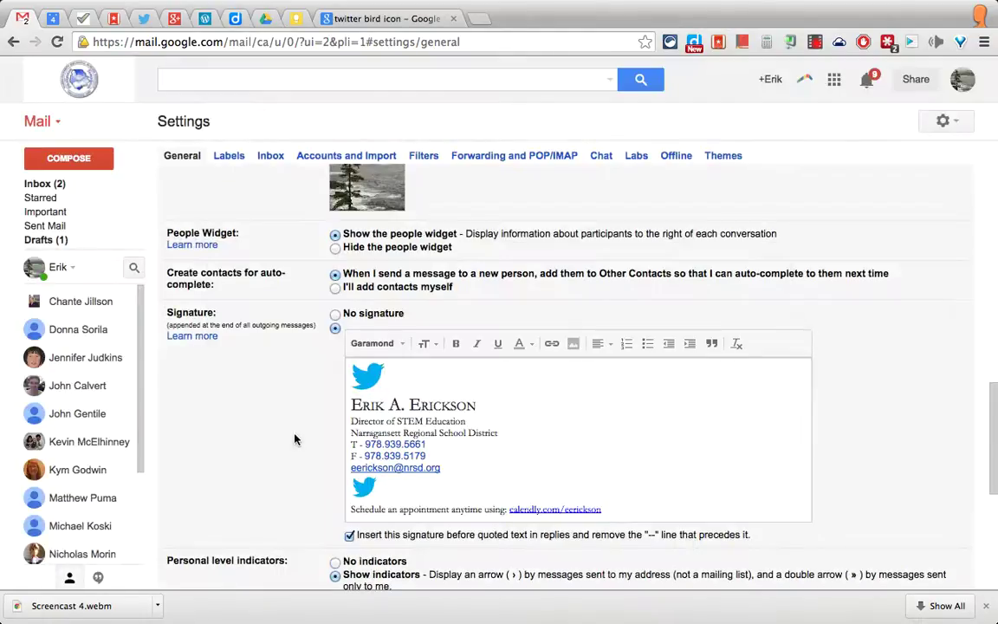
- Link the new top bird image to the signer's Twitter profile web address
{"action": "left_click", "coordinate": [377, 377]}
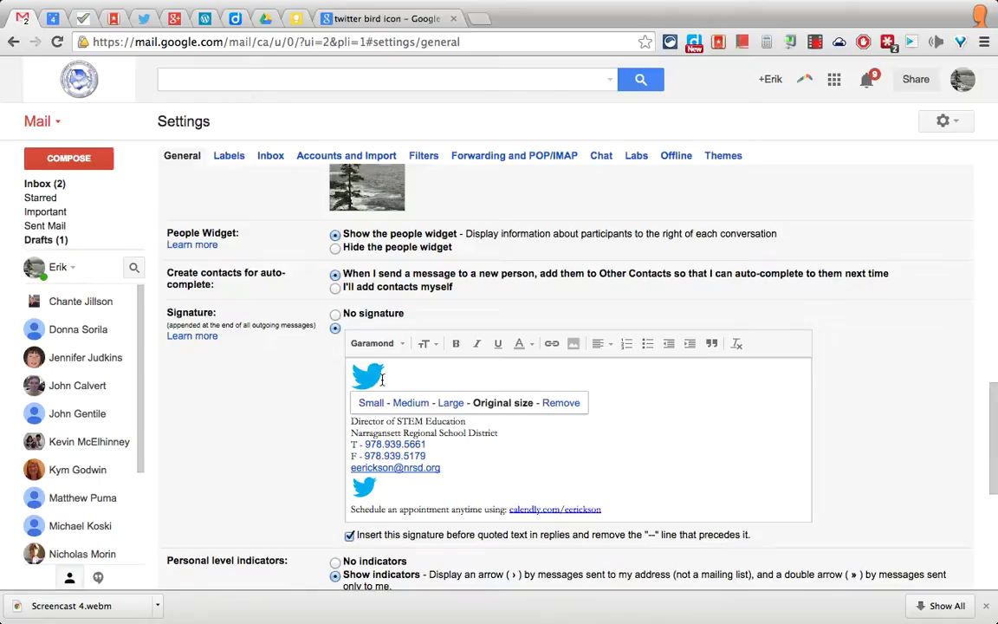
{"action": "double_click", "coordinate": [382, 379]}
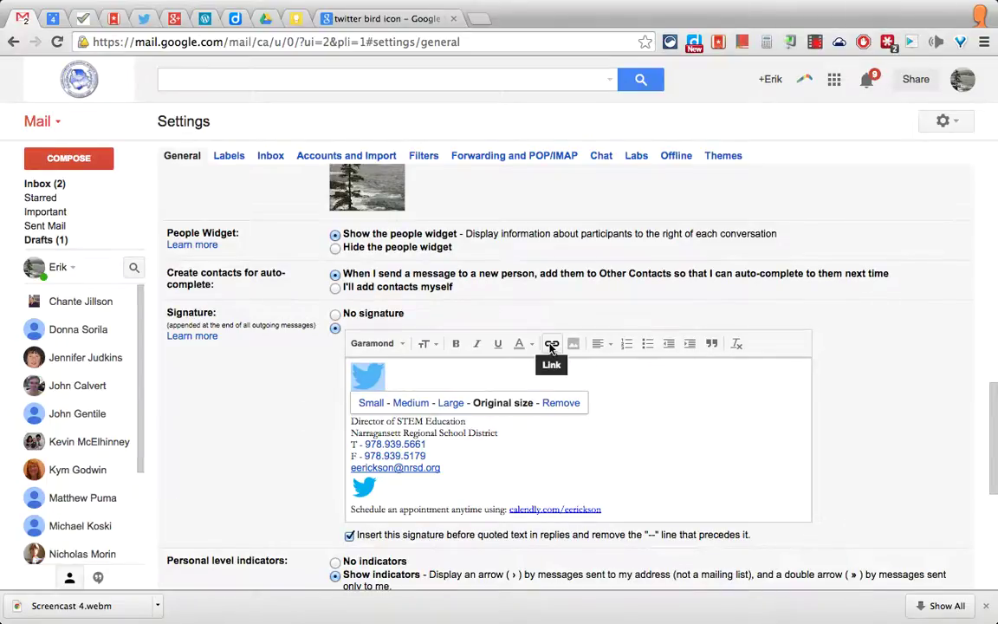
{"action": "left_click", "coordinate": [552, 345]}
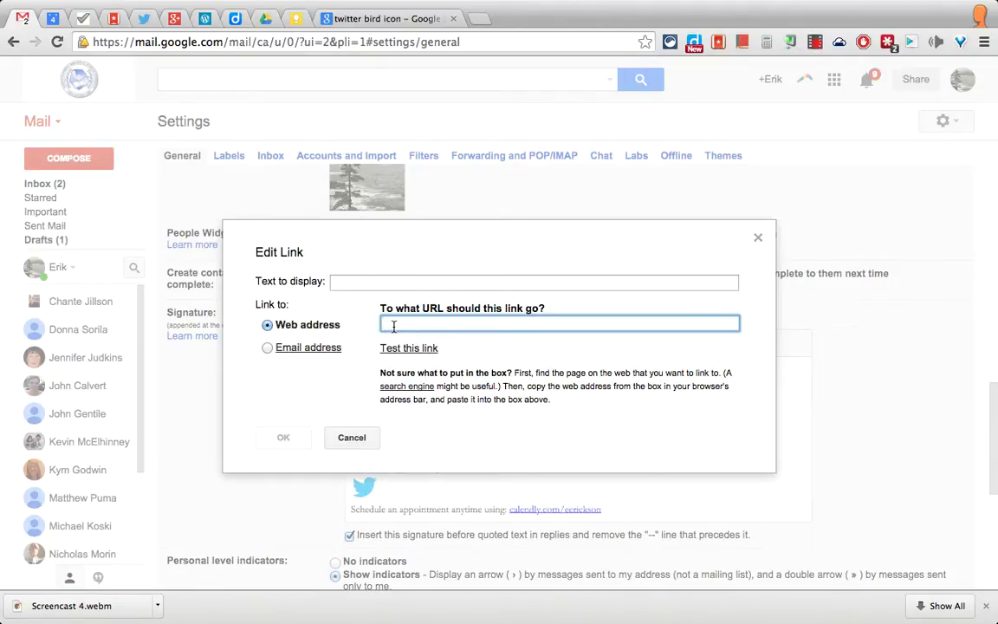
{"action": "type", "text": "twitter.com"}
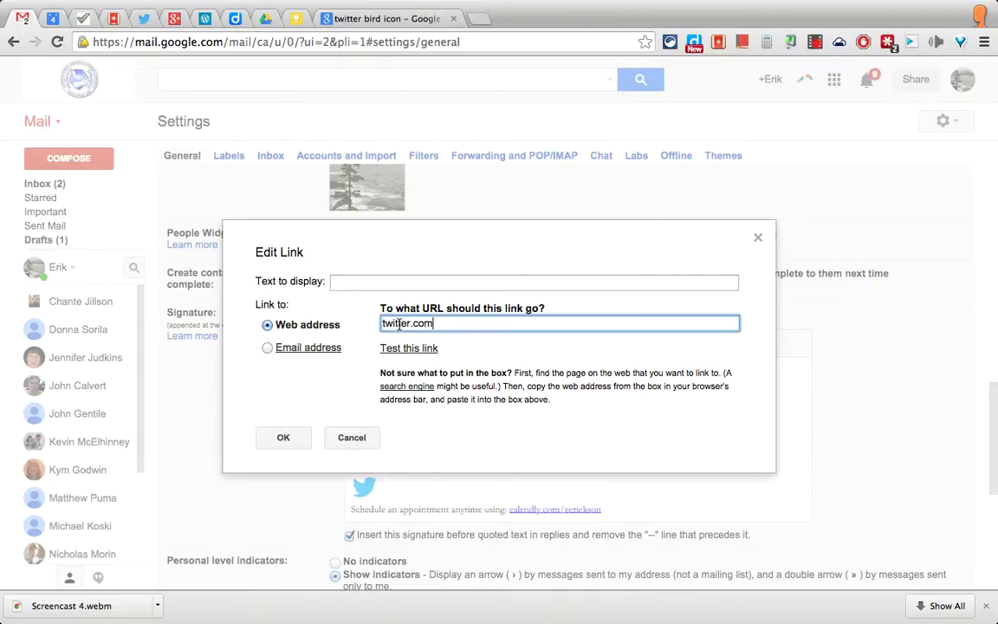
{"action": "type", "text": "/erickson"}
{"action": "left_click", "coordinate": [276, 439]}
{"action": "left_click", "coordinate": [370, 385]}
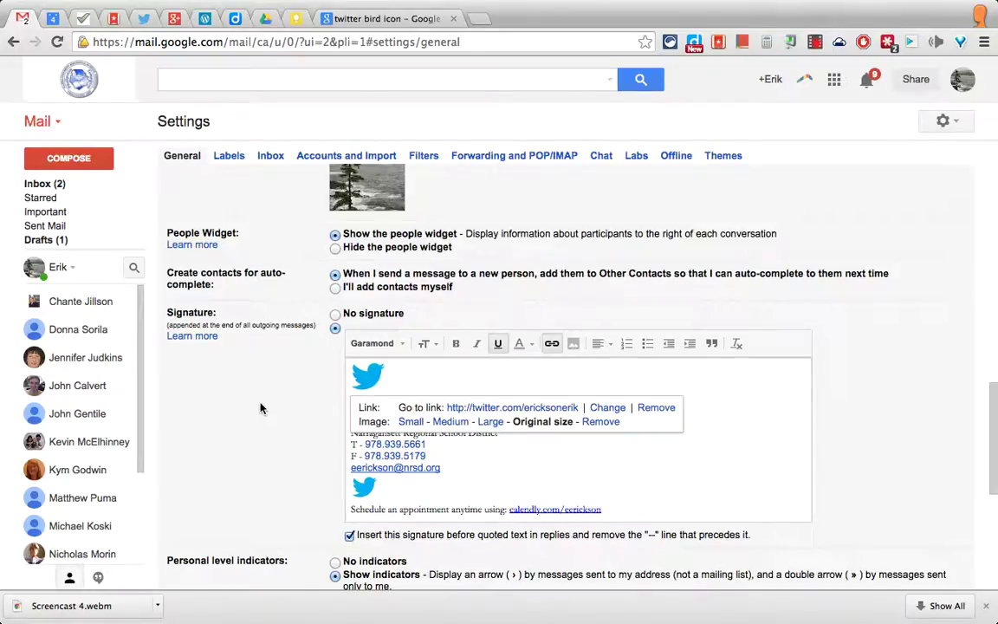
{"action": "left_click", "coordinate": [279, 407]}
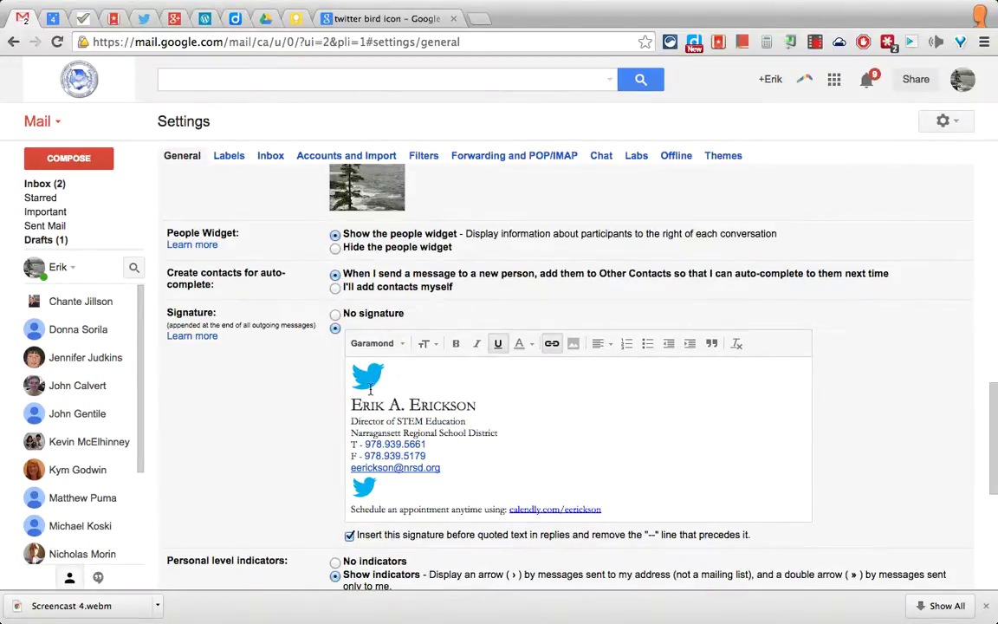
- Scroll down the Settings page to the Save Changes button
{"action": "scroll", "coordinate": [376, 386], "scroll_direction": "down", "scroll_amount": 3}
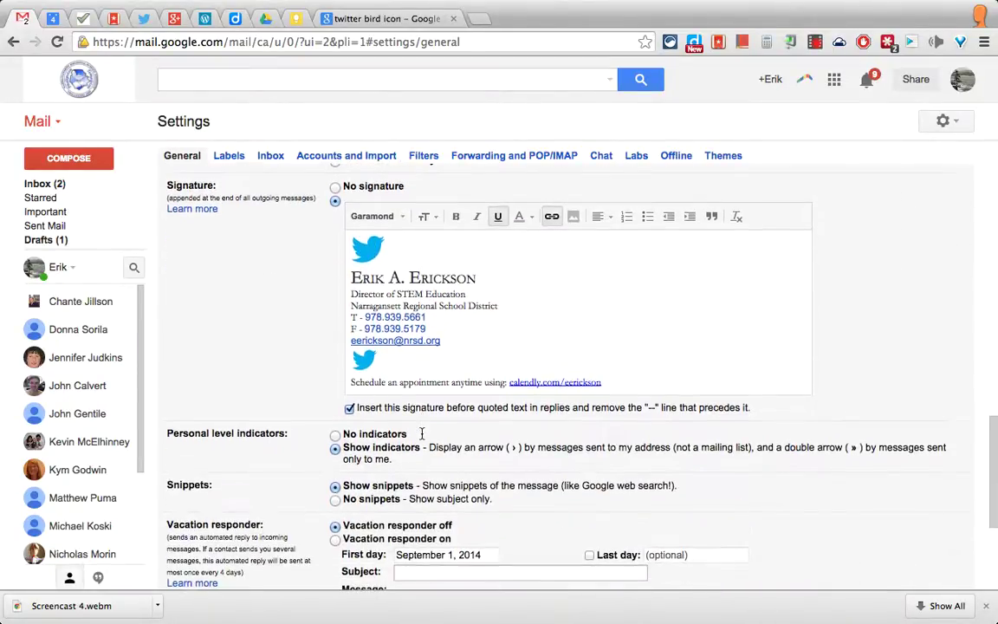
{"action": "scroll", "coordinate": [505, 479], "scroll_direction": "down", "scroll_amount": 5}
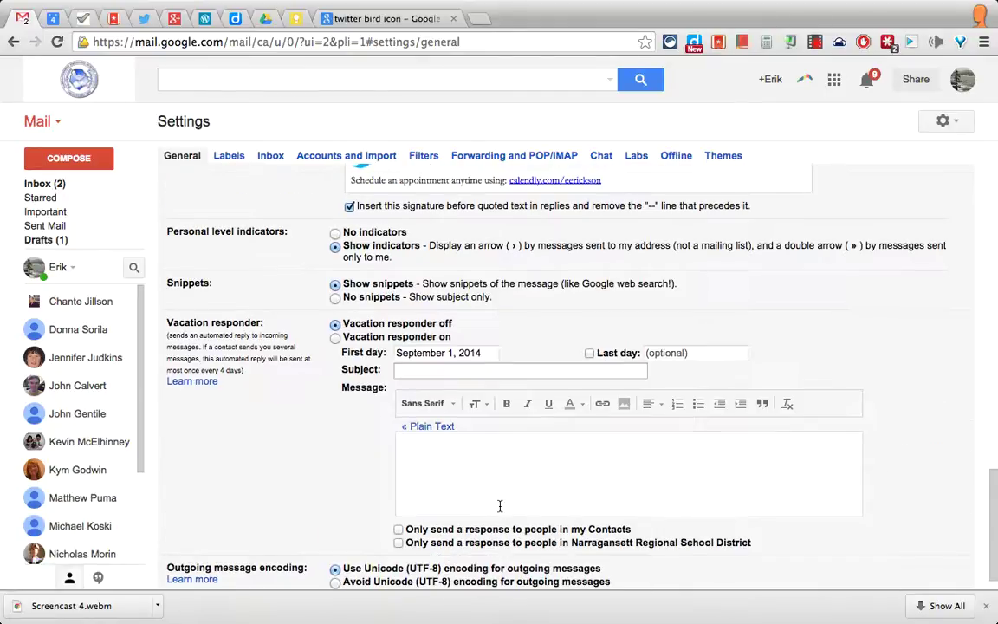